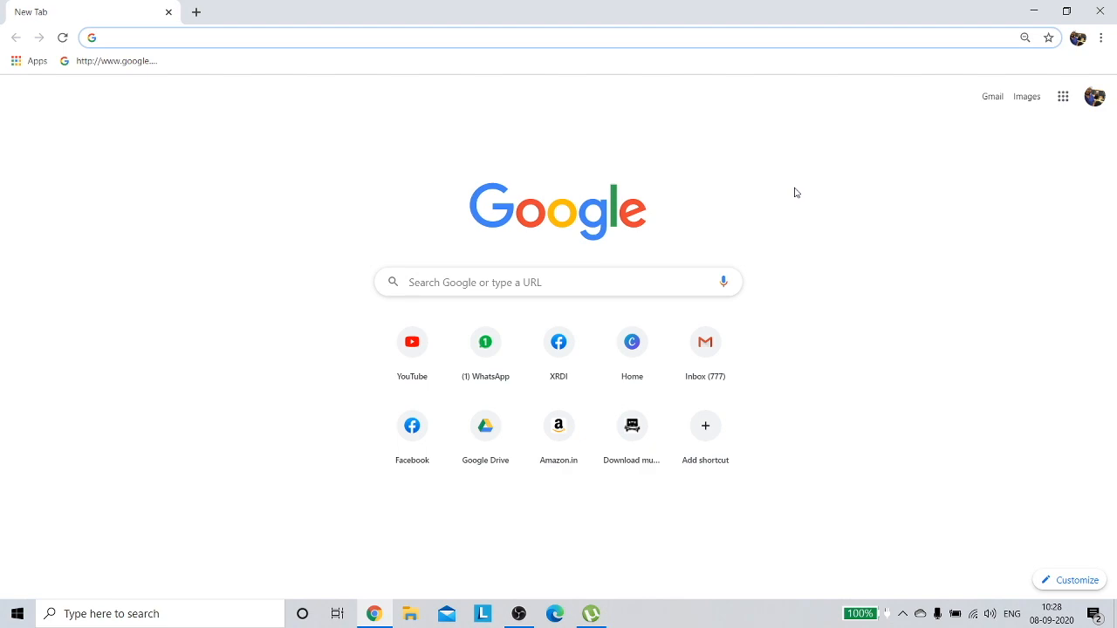
Search Google for "unity" and open the unity.com Download result in a separate browser tab.
type("unity")
key("Return")
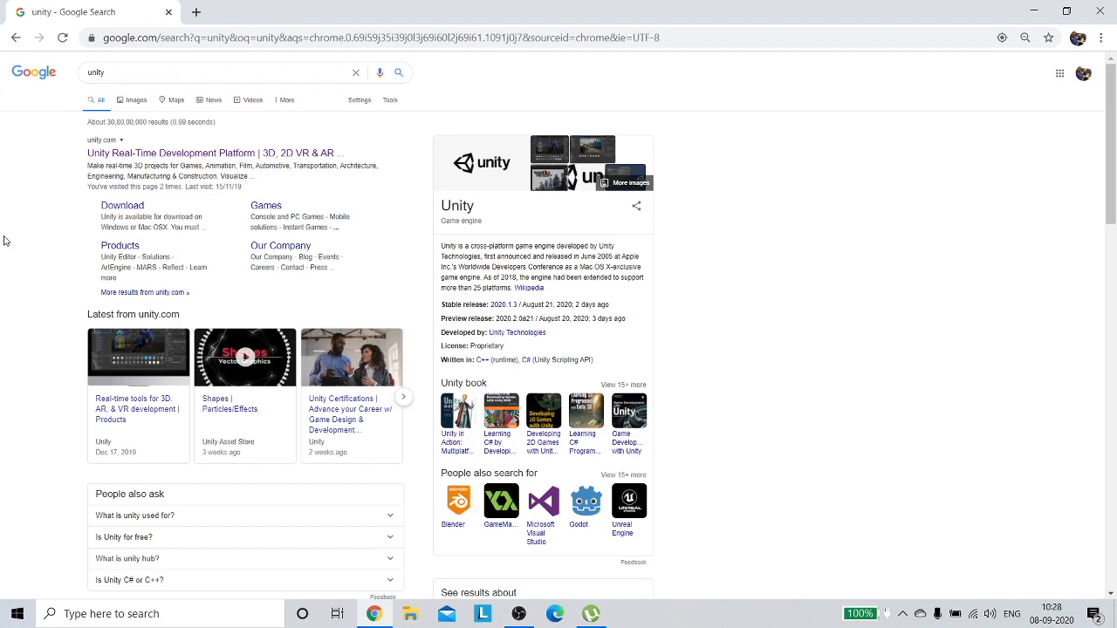
left_click(109, 155)
key("alt+Left")
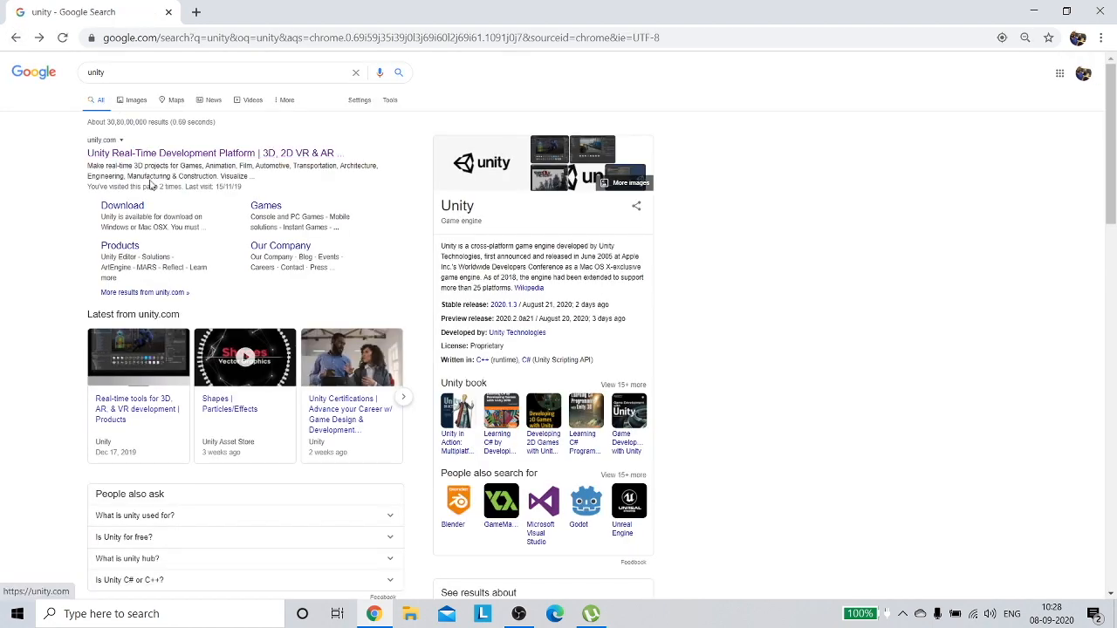
middle_click(129, 209)
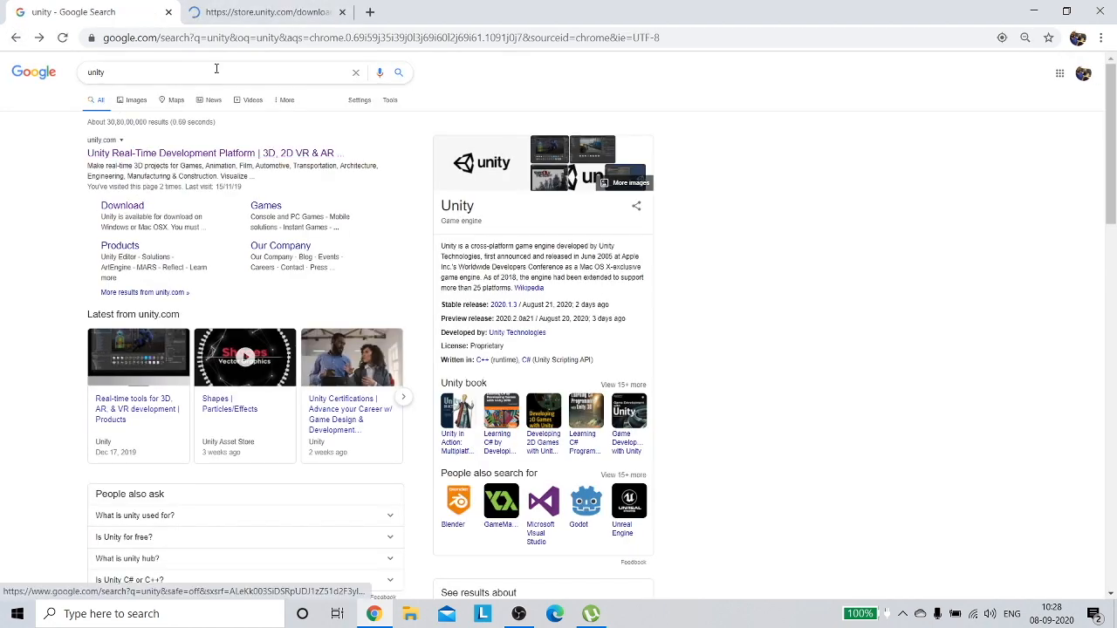
Open the main unity.com result and look through the home page's solutions, latest news and featured stories.
left_click(186, 154)
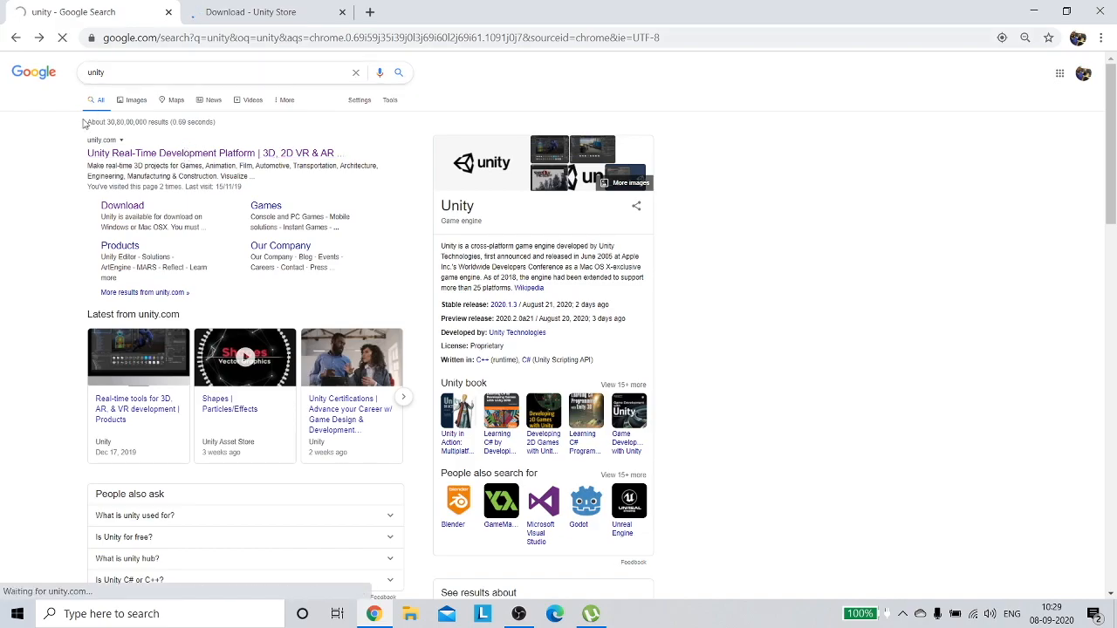
scroll(285, 190, "down", 15)
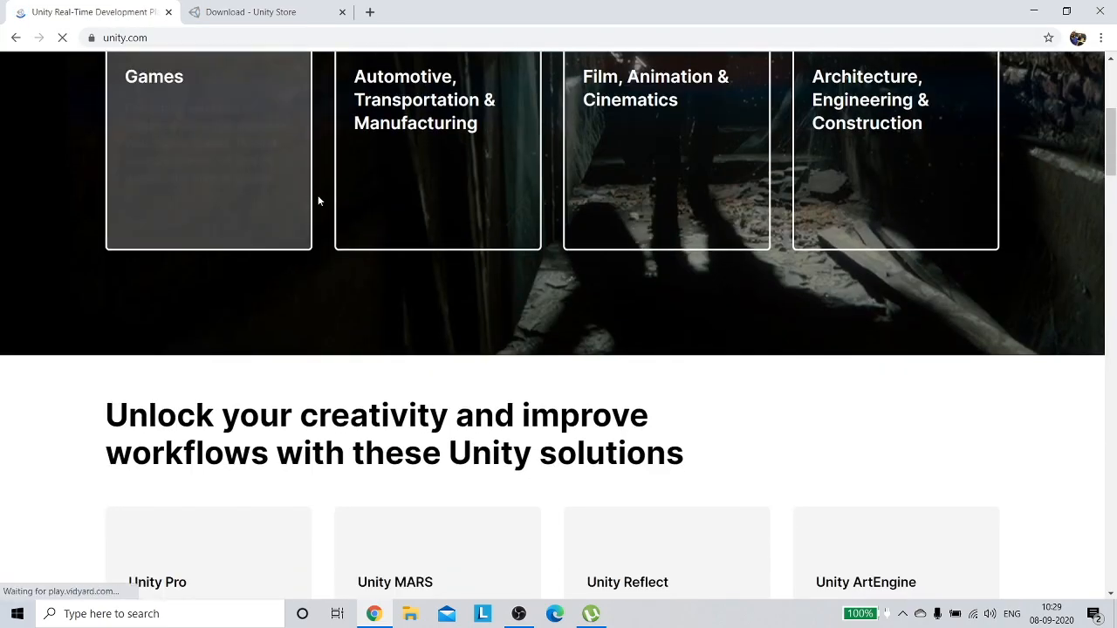
scroll(370, 277, "down", 10)
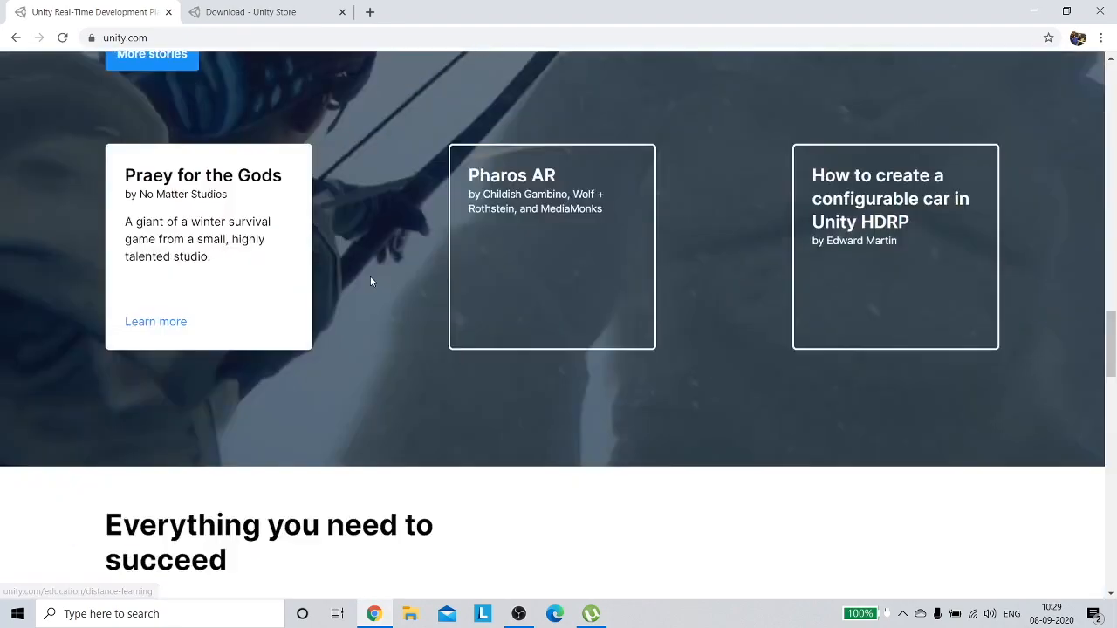
scroll(372, 281, "up", 9)
scroll(375, 305, "up", 4)
scroll(419, 289, "down", 3)
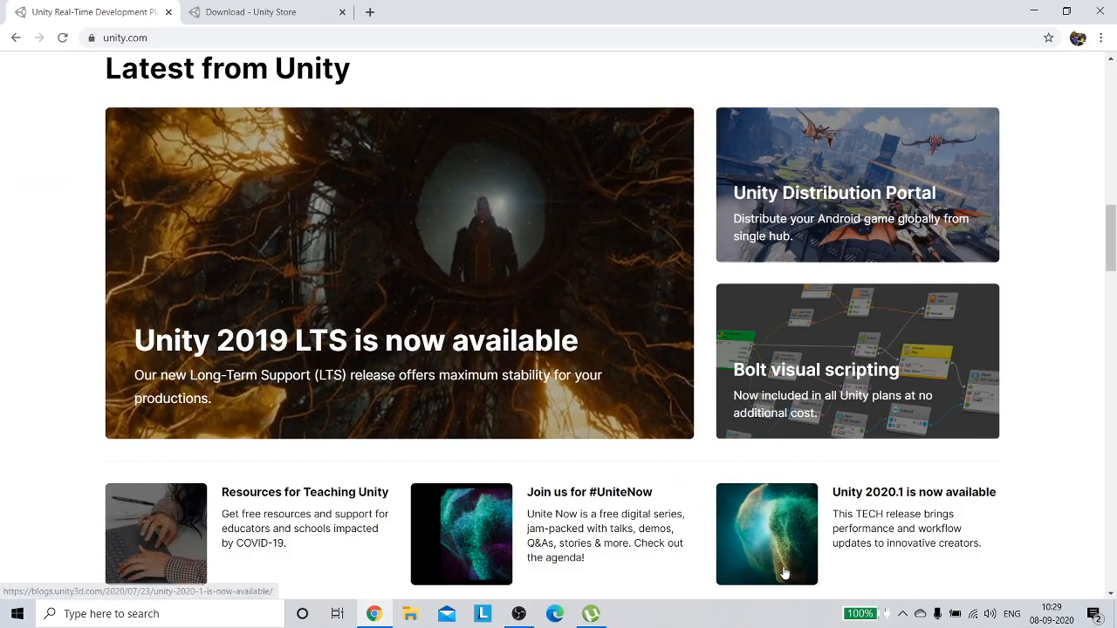
scroll(663, 453, "down", 4)
scroll(628, 410, "down", 5)
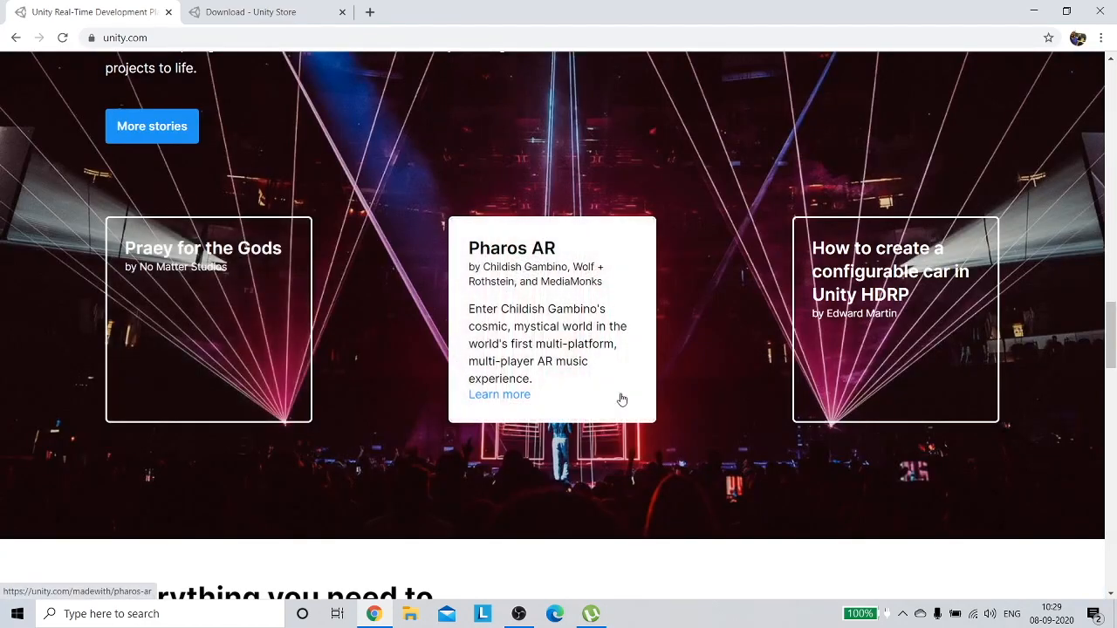
On the Unity Store download page, confirm eligibility for Unity Personal and download Unity Hub for Windows.
key("ctrl+Tab")
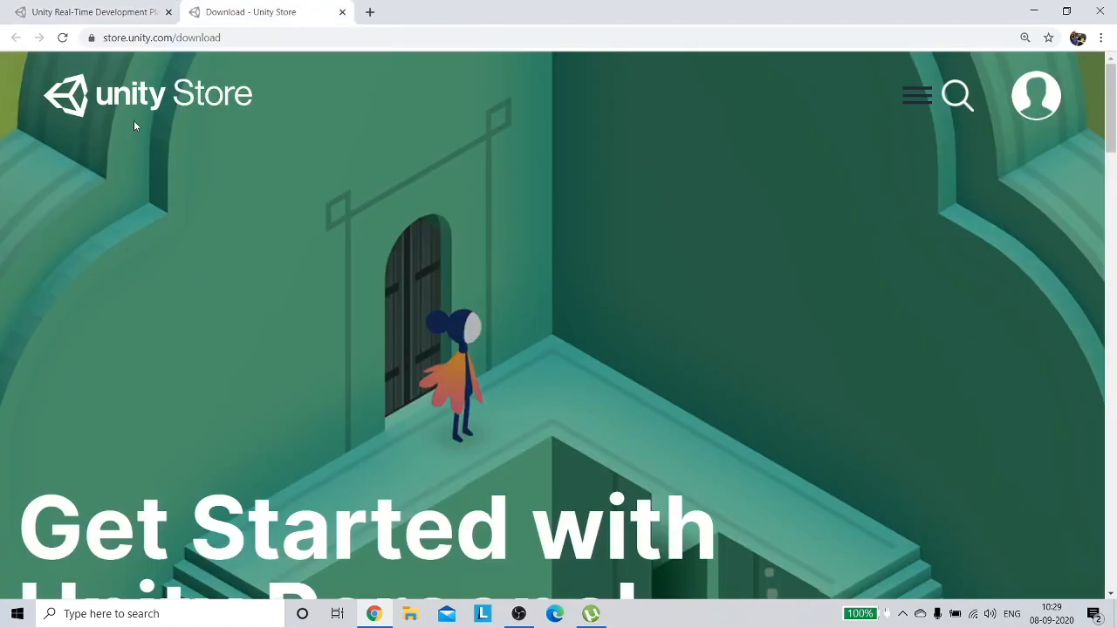
scroll(342, 183, "down", 15)
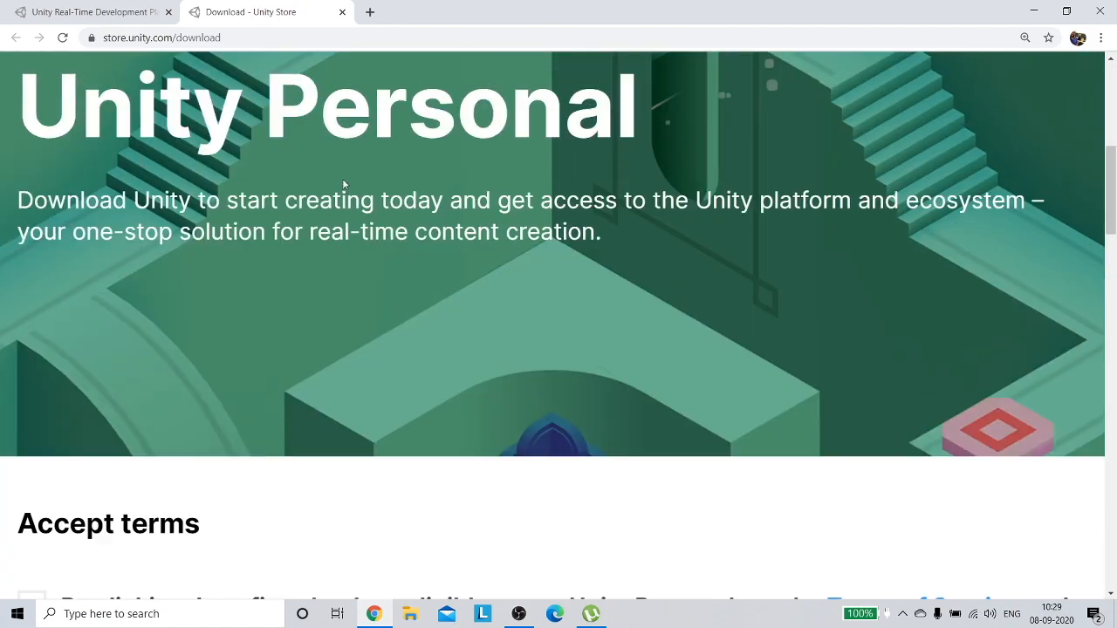
scroll(266, 268, "up", 1)
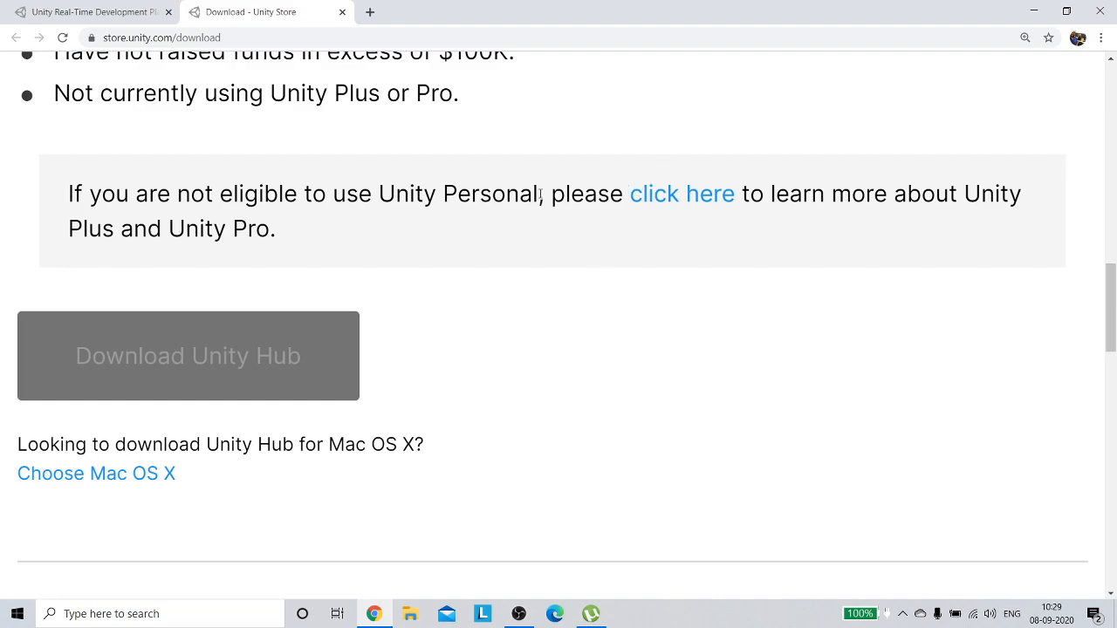
scroll(146, 293, "up", 5)
left_click(32, 315)
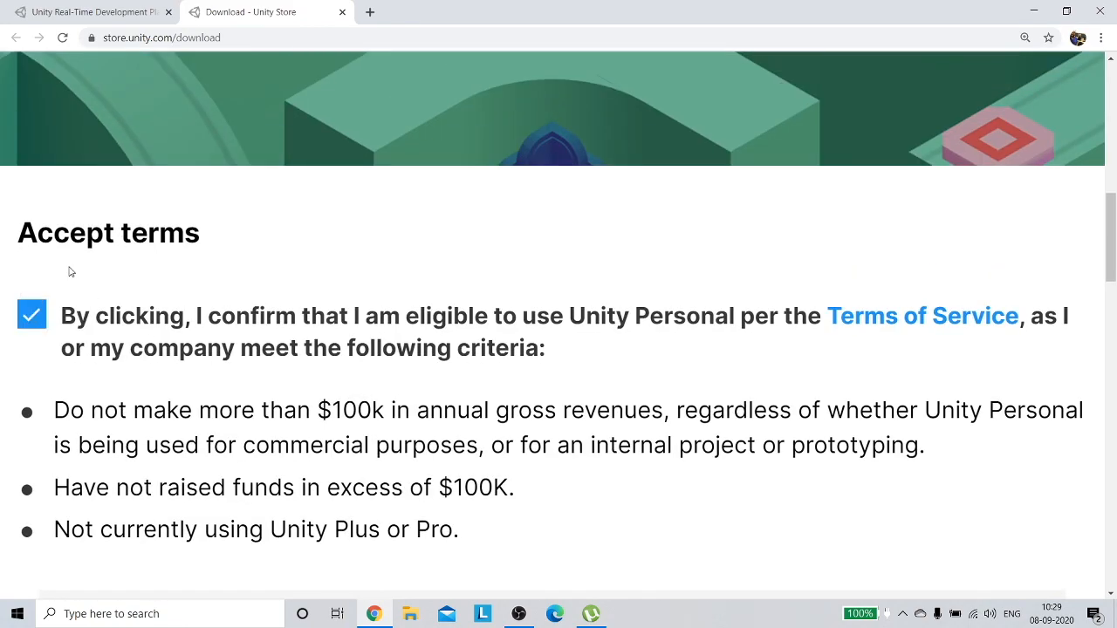
scroll(194, 314, "down", 6)
left_click(209, 310)
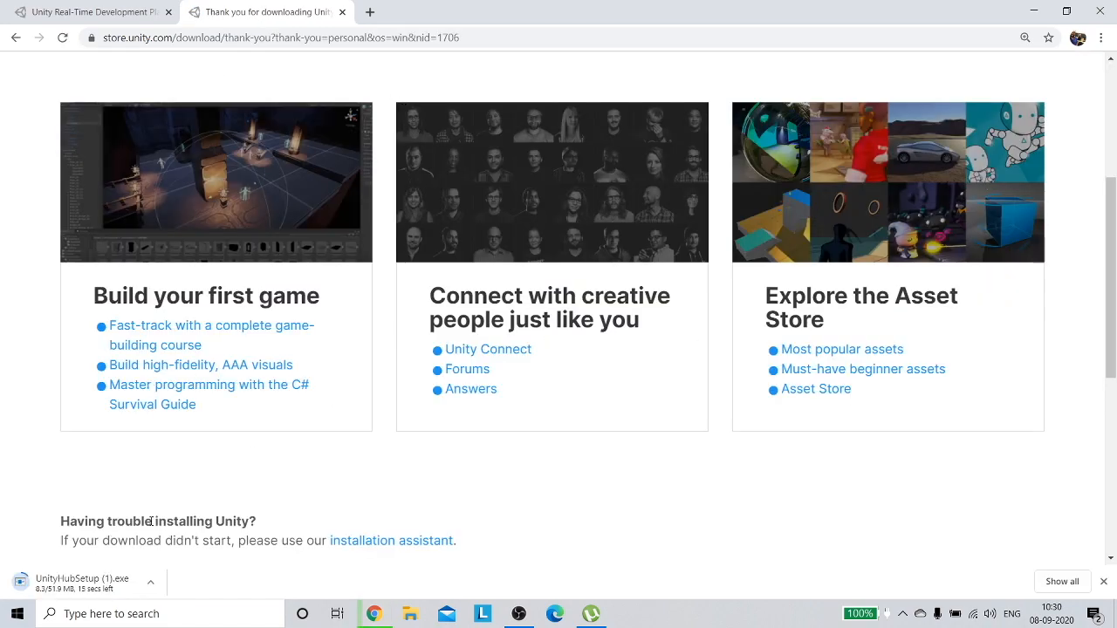
Run the downloaded Unity Hub installer, accept its license, install it to D:\Unity\ and finish with Run Unity Hub enabled.
left_click(118, 585)
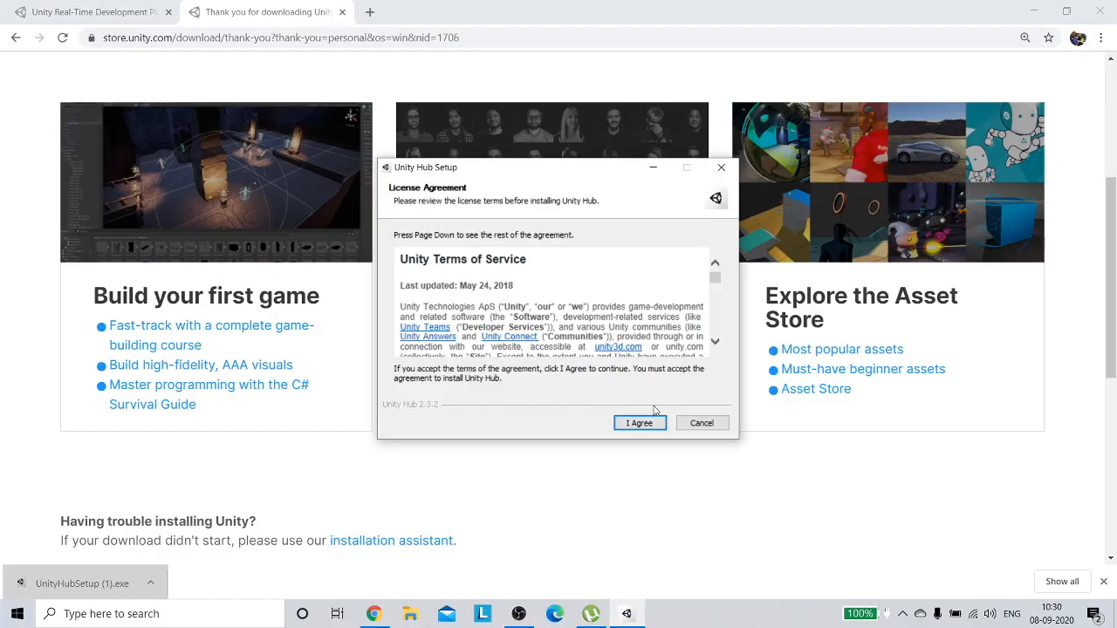
left_click(638, 422)
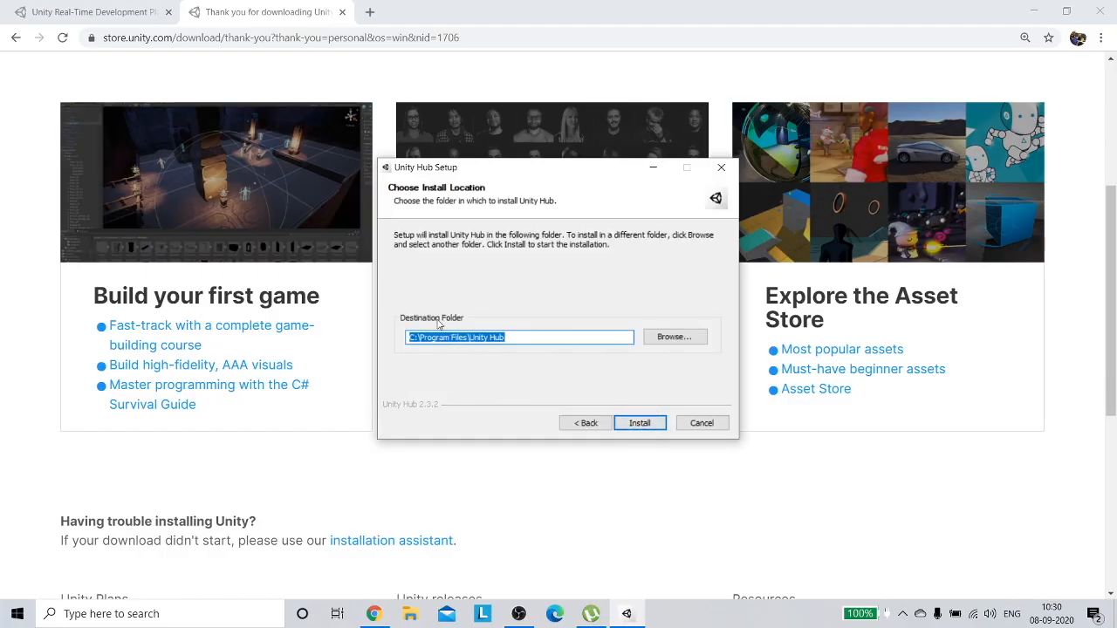
type("D:\\Unity\\")
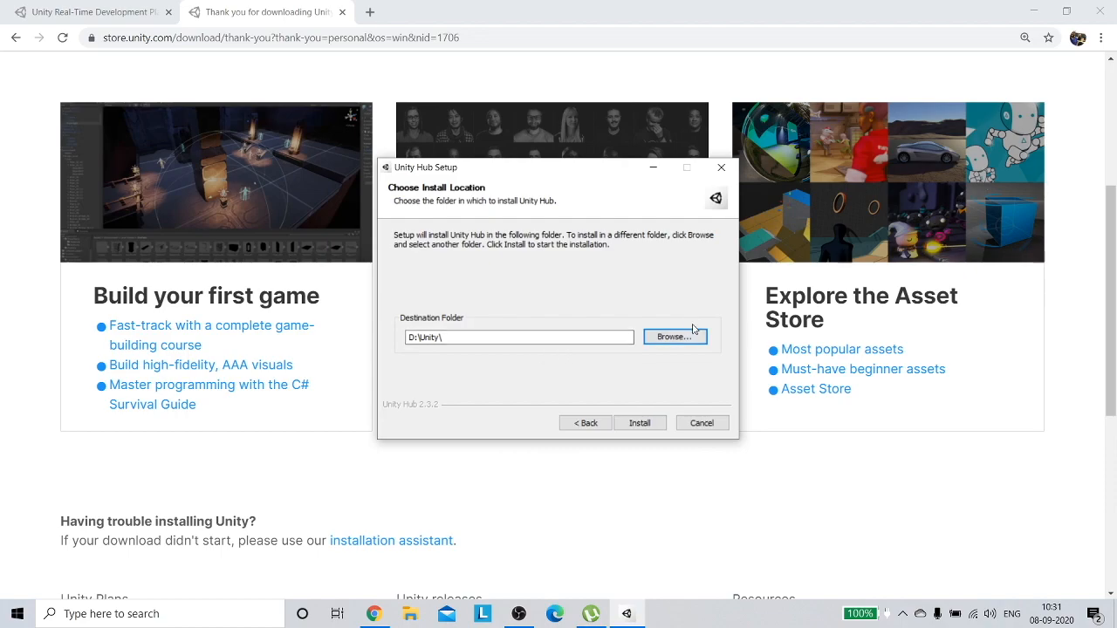
left_click(641, 424)
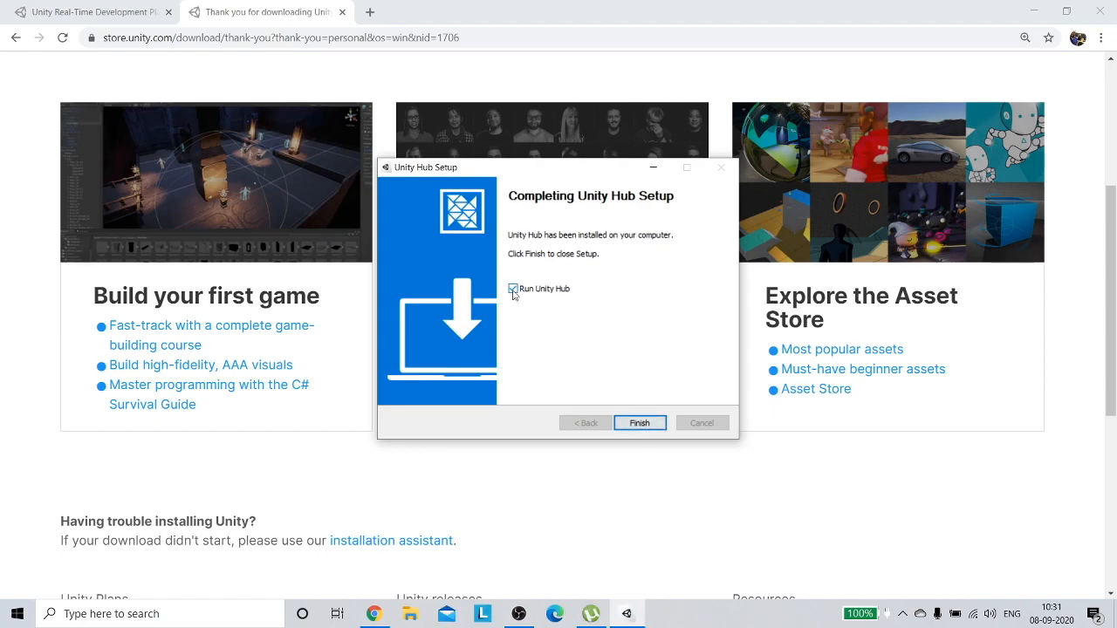
left_click(641, 426)
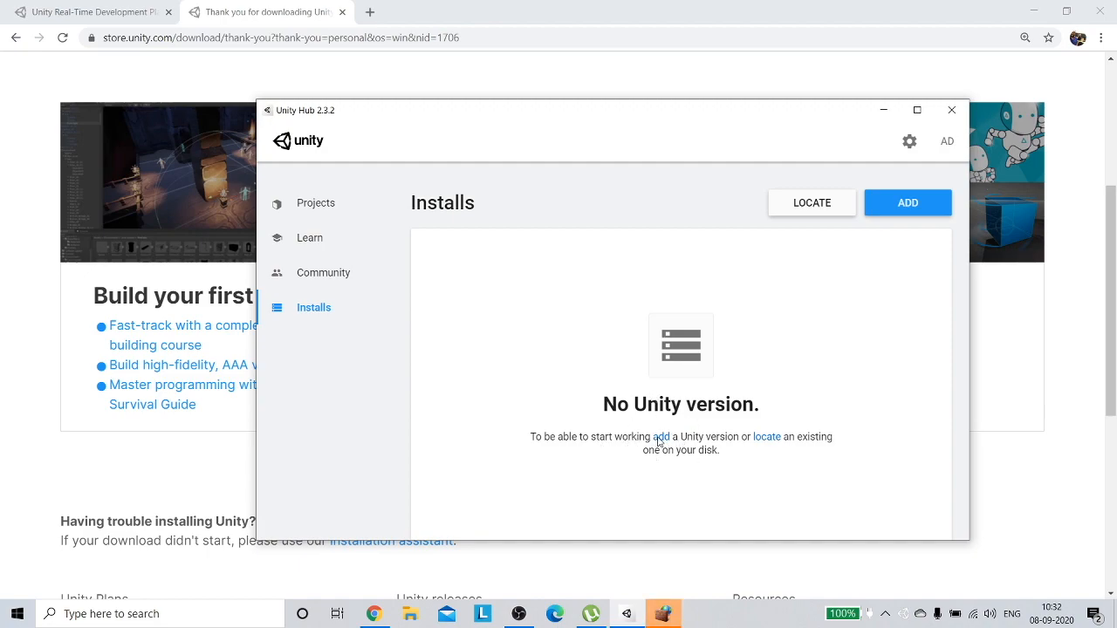
Add Unity 2020.1.4f1 in Unity Hub, including Android Build Support with SDK & NDK Tools and OpenJDK, plus iOS Build Support.
left_click(903, 202)
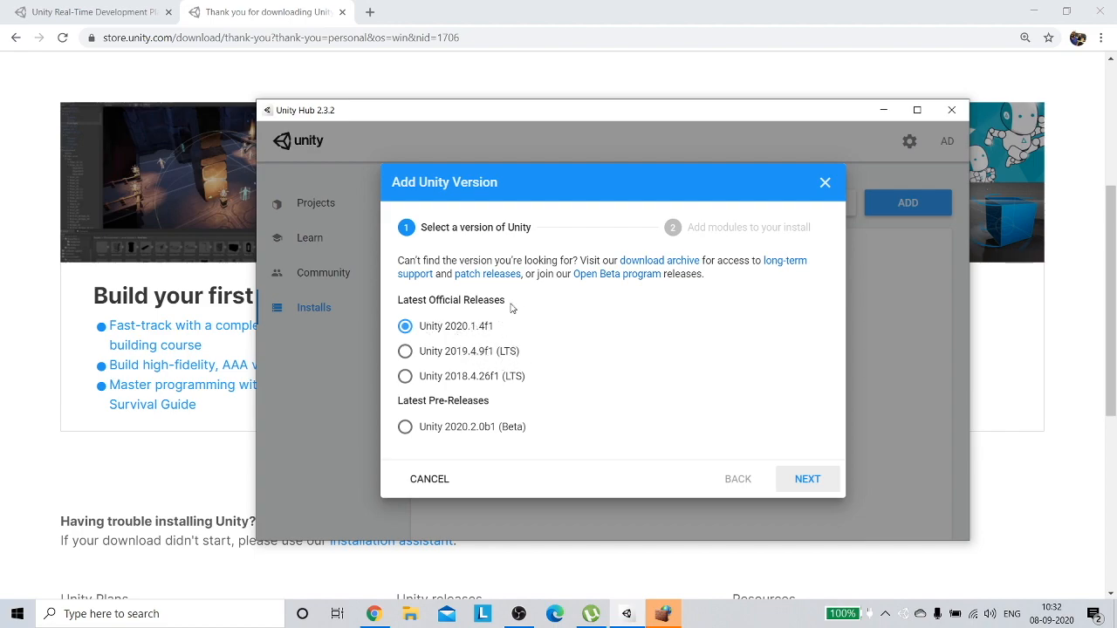
left_click(787, 478)
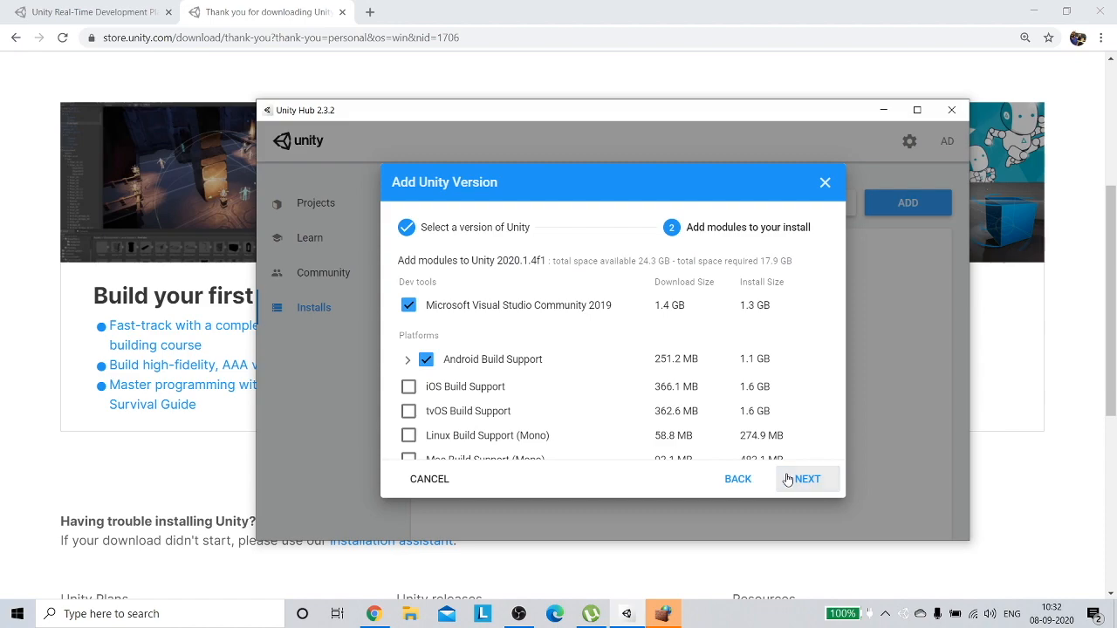
left_click(427, 359)
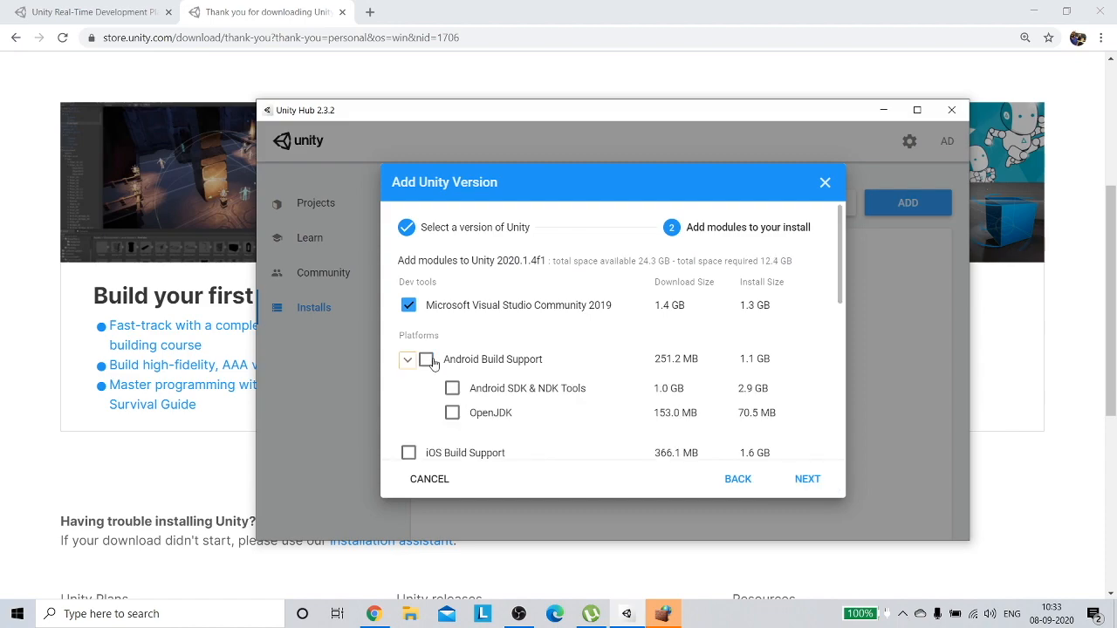
left_click(427, 359)
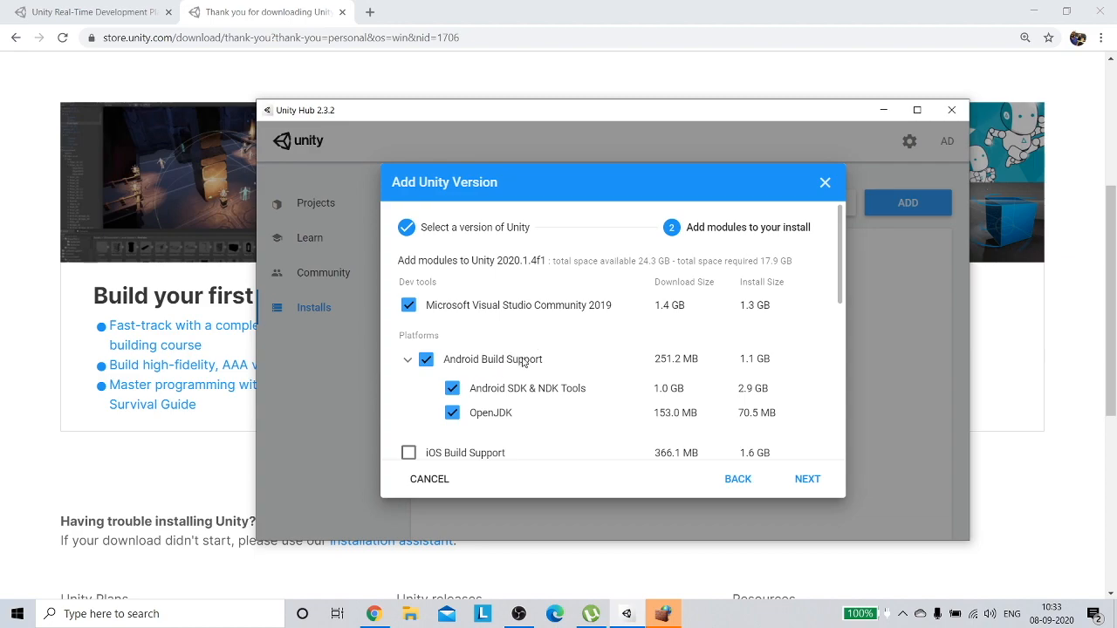
scroll(524, 362, "down", 1)
left_click(408, 380)
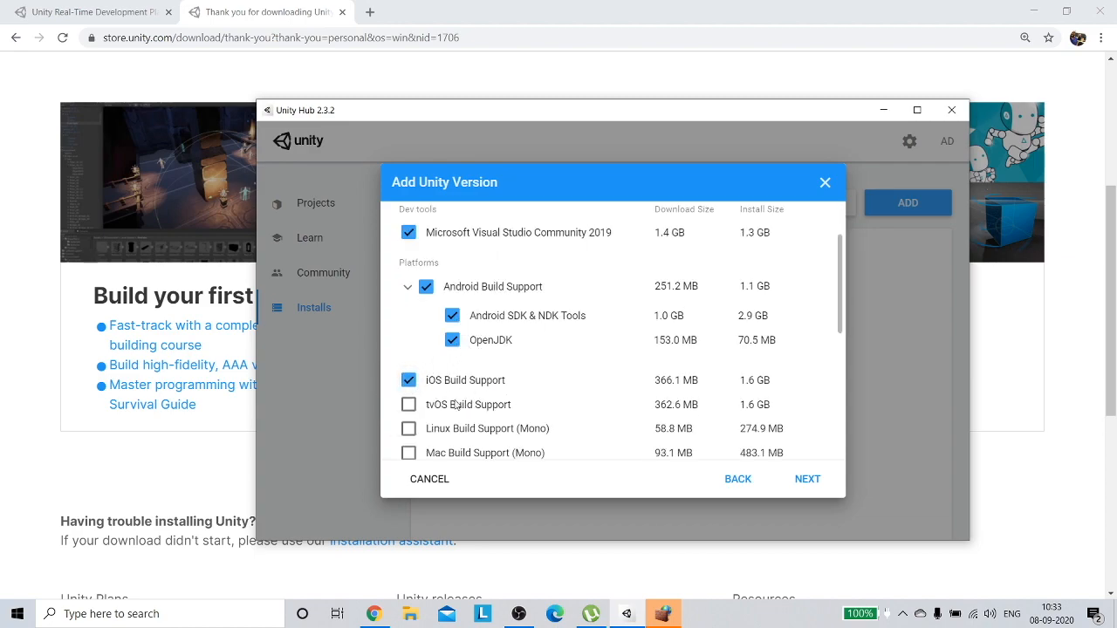
scroll(452, 363, "down", 1)
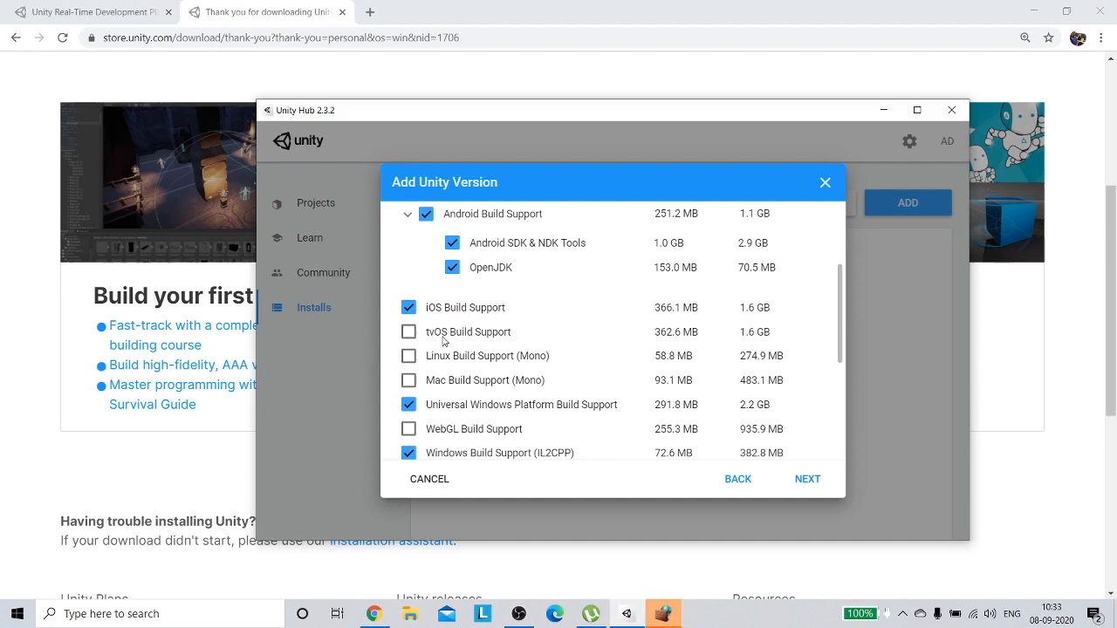
scroll(428, 395, "down", 2)
scroll(461, 356, "up", 4)
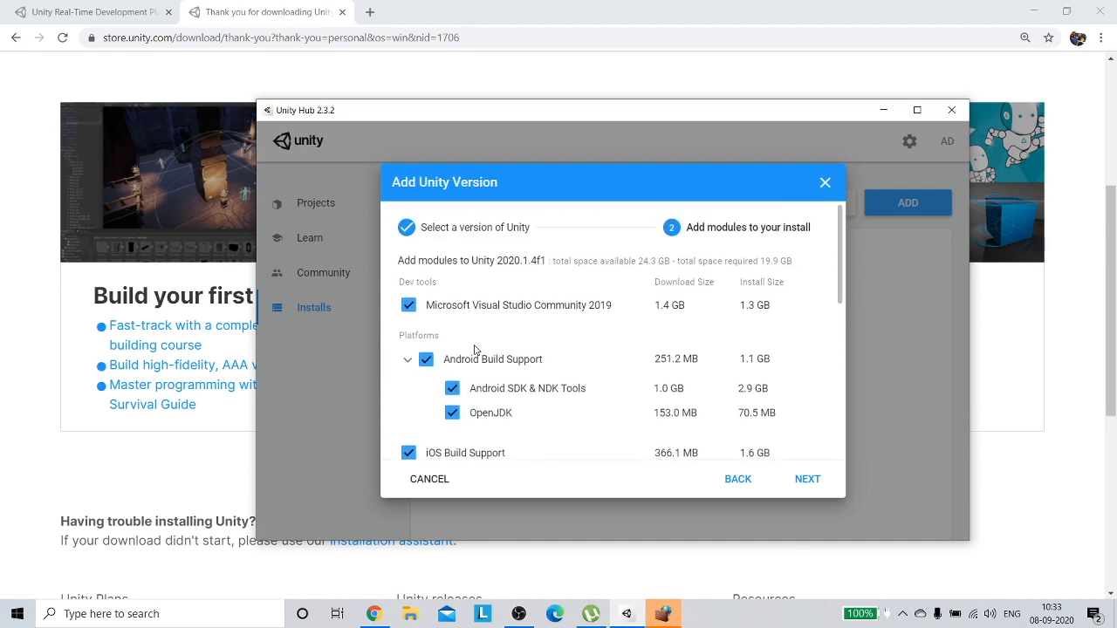
Accept the Visual Studio 2019 Community and Android SDK and NDK license terms and start the Unity installation.
left_click(807, 479)
left_click(359, 443)
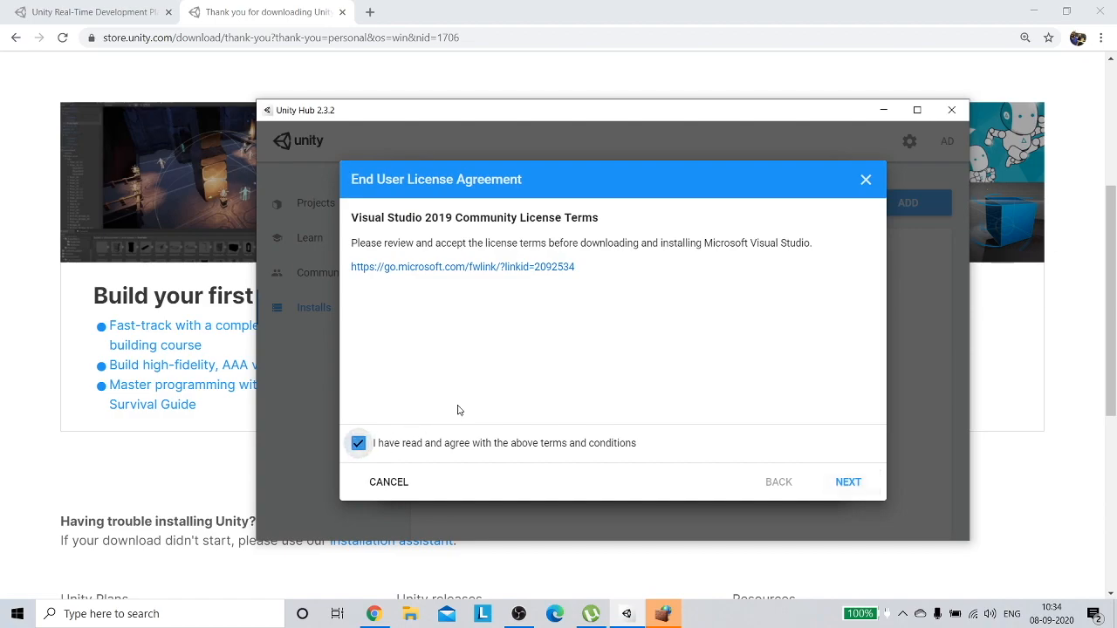
left_click(850, 482)
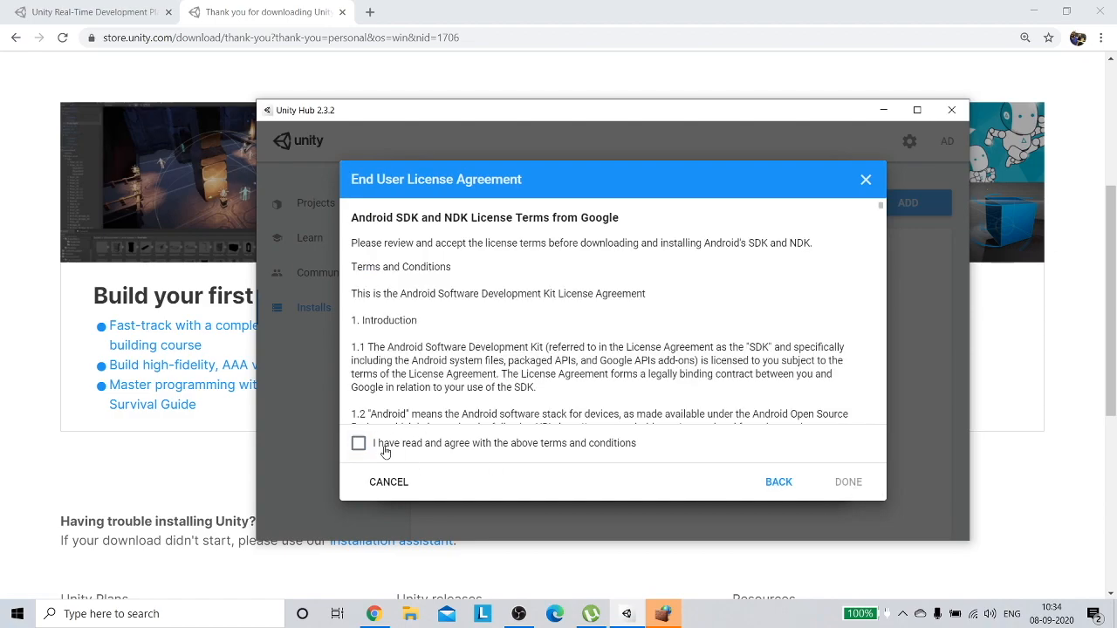
left_click(382, 448)
left_click(848, 482)
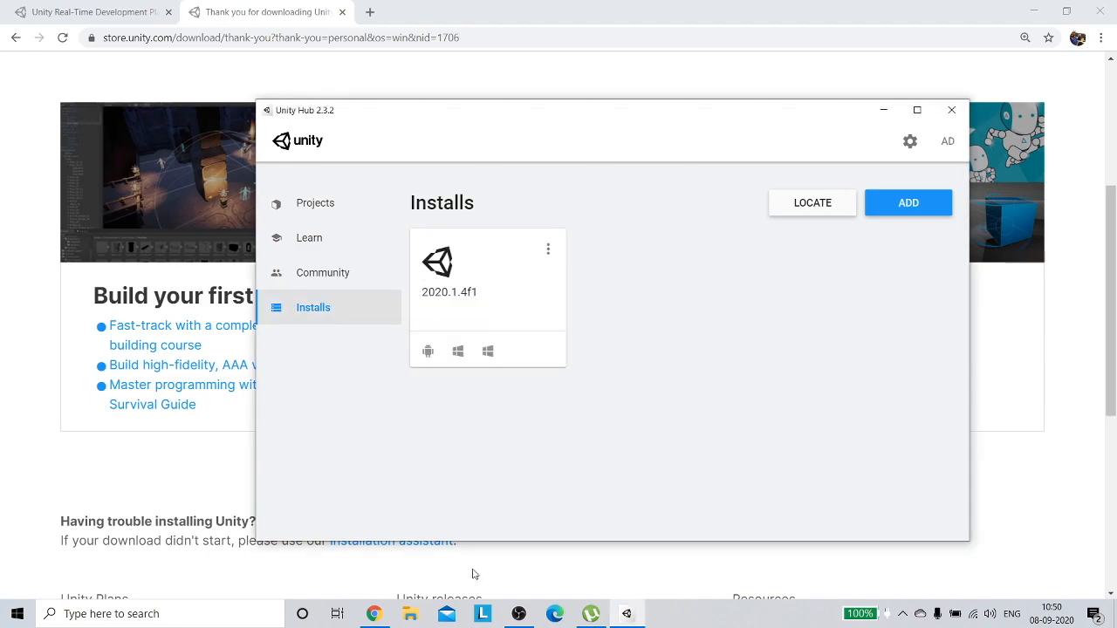
Create a 3D project named FirstProject in D:\Working\Unity and allow Unity Editor through the firewall on private networks.
left_click(317, 202)
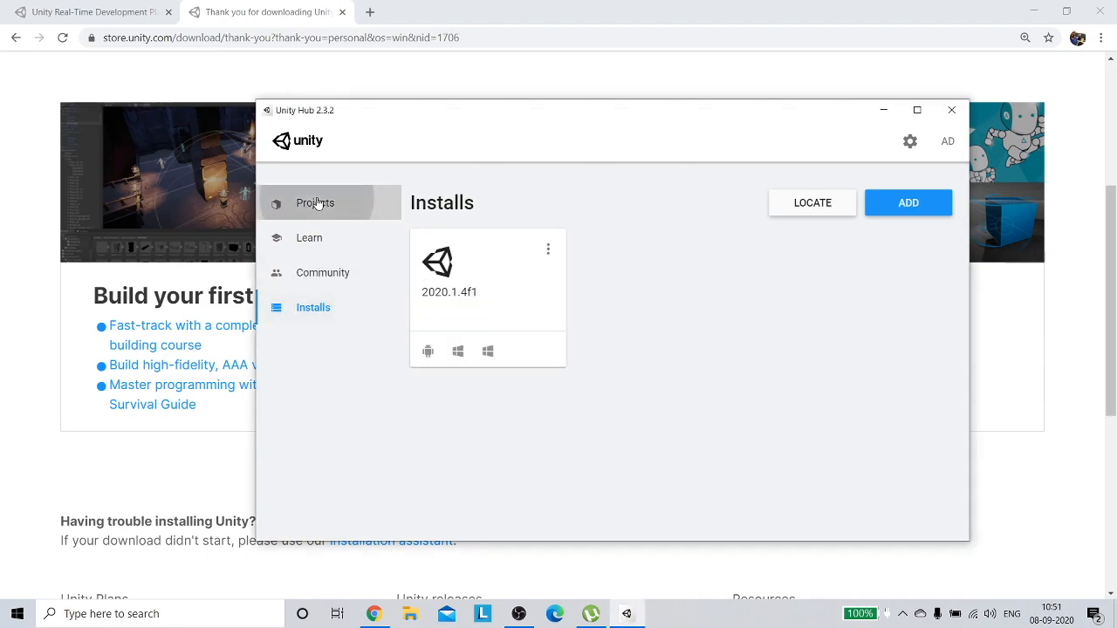
left_click(897, 203)
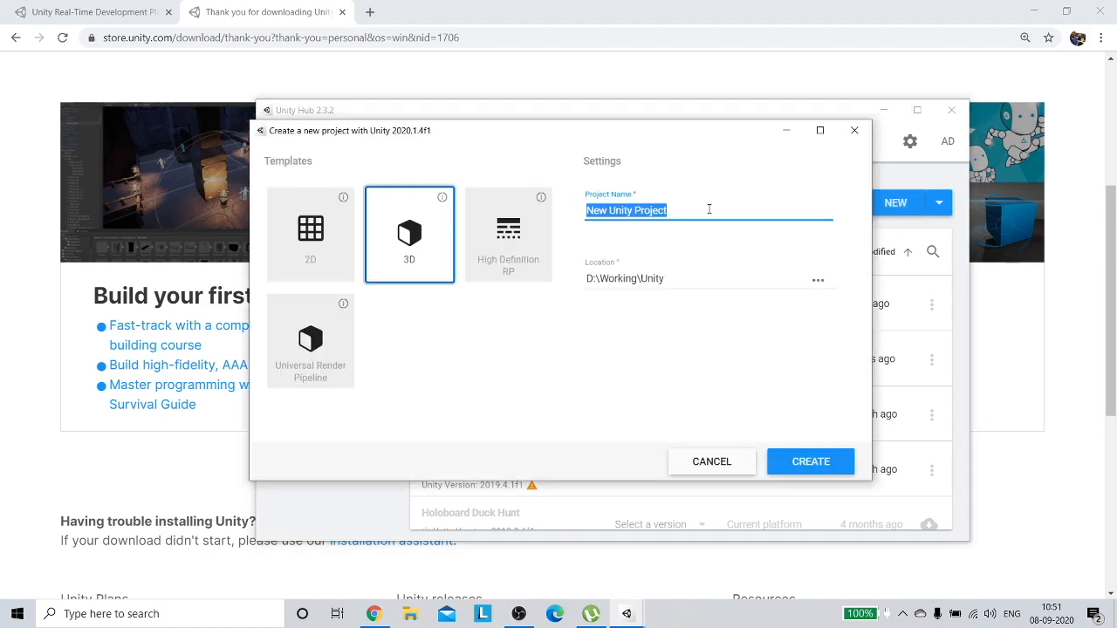
type("Firs")
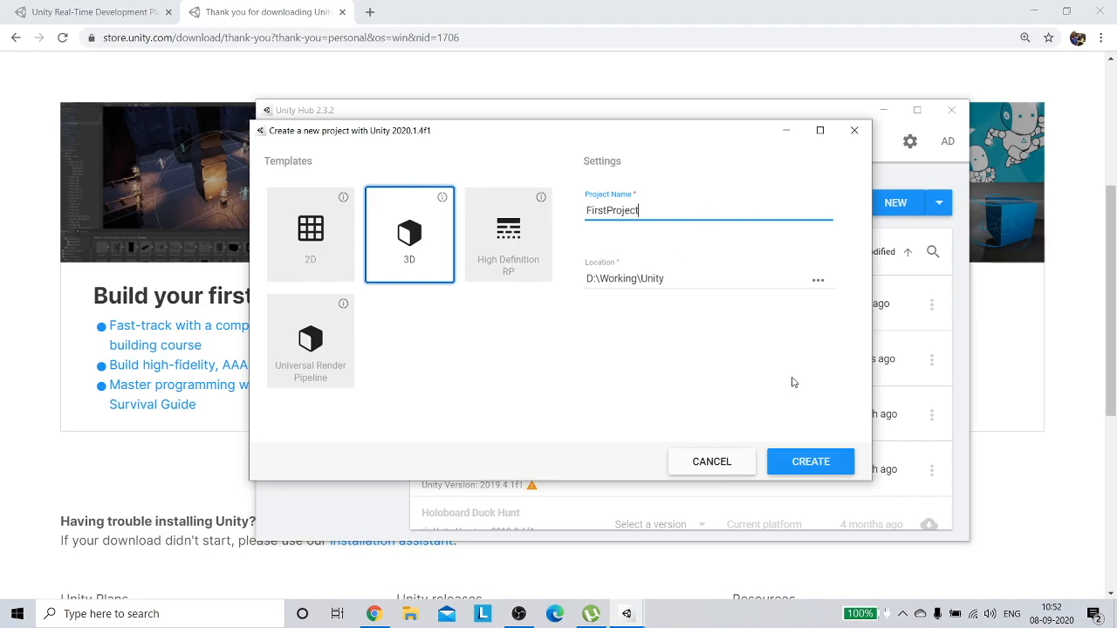
left_click(811, 462)
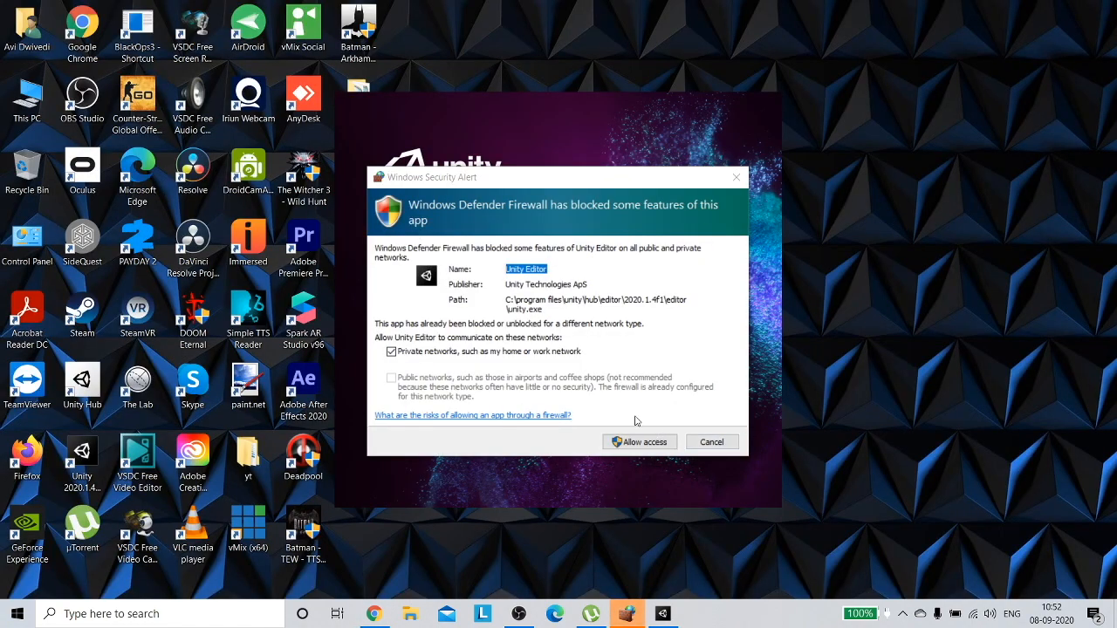
left_click(654, 449)
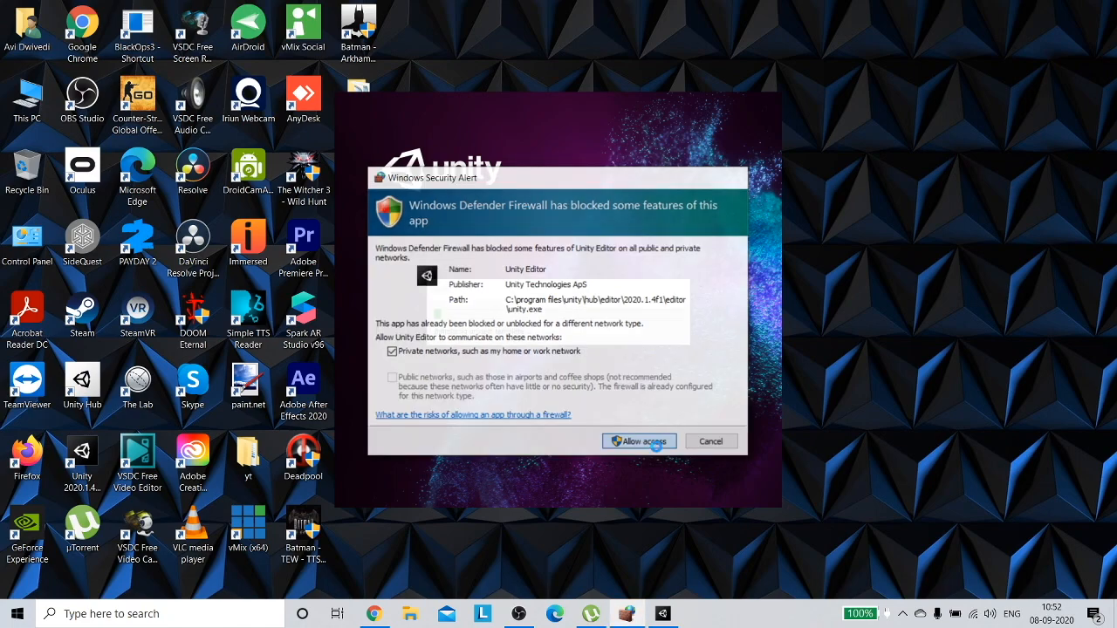